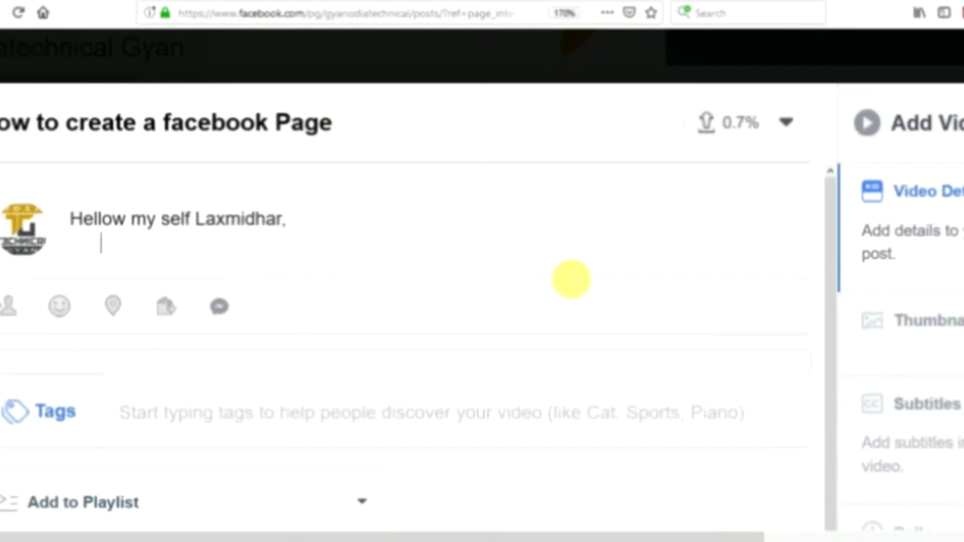
Add a second line to the video description: "How to create a facebook page , full details in create facebook page in odia".
key(Return)
text(How to cr)
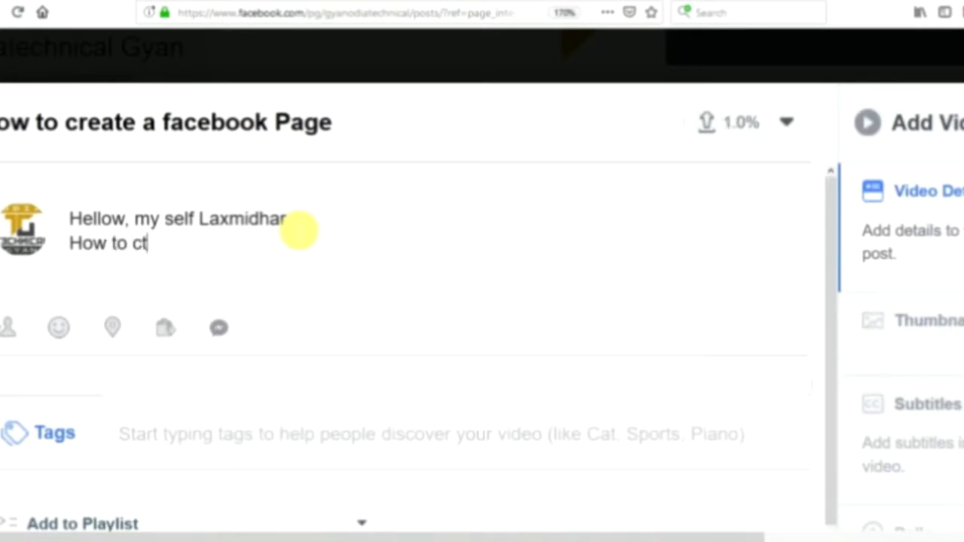
key(BackSpace)
text(reate a faceb)
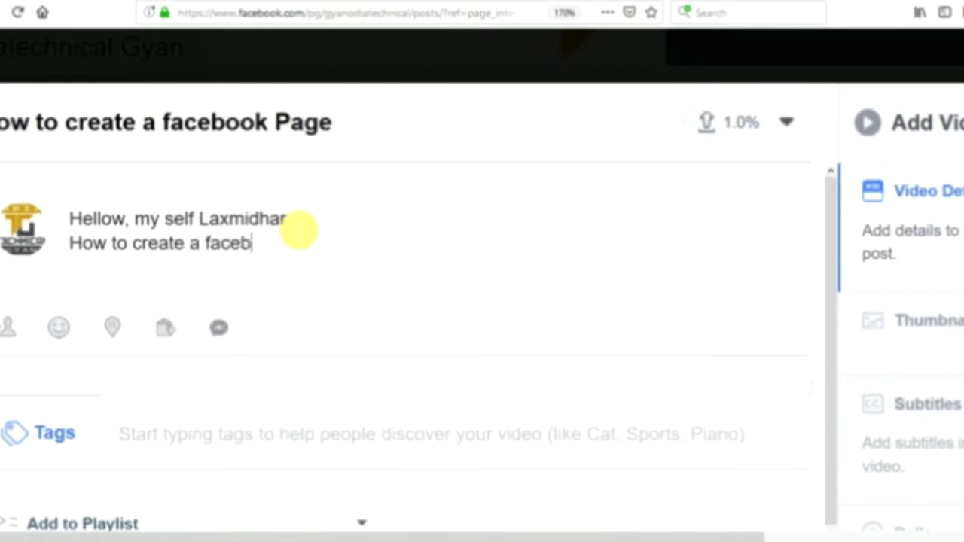
text(ook page)
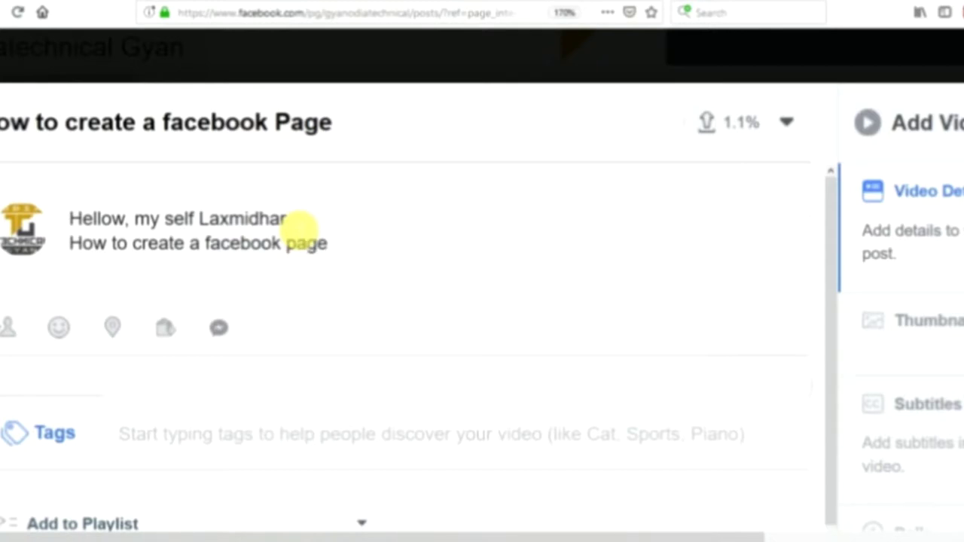
text(, ful)
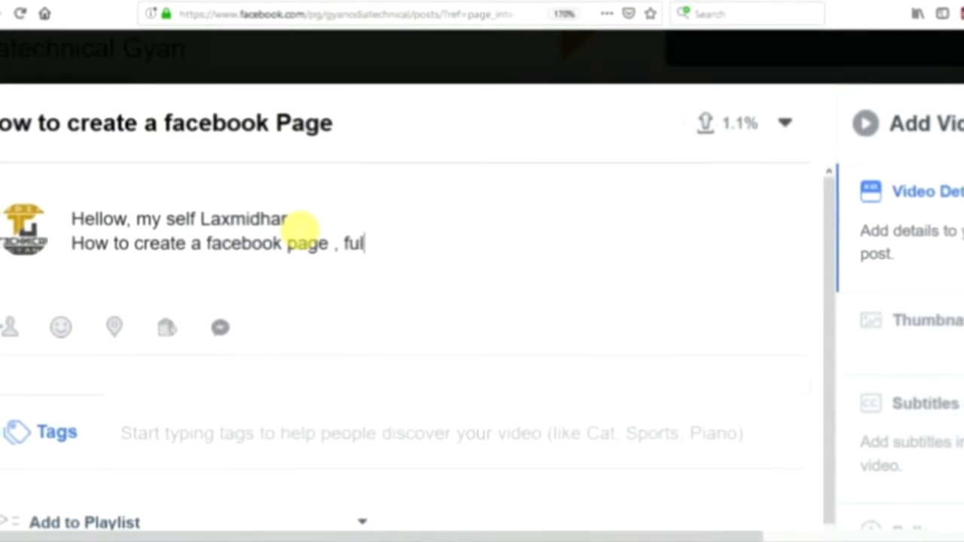
text(l details a)
key(BackSpace)
key(BackSpace)
text(in car)
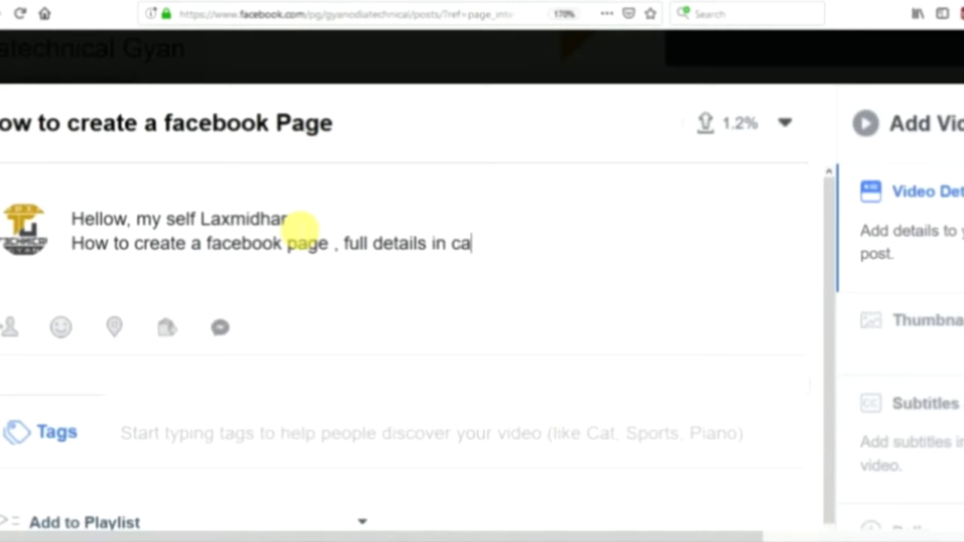
key(BackSpace)
text(reate)
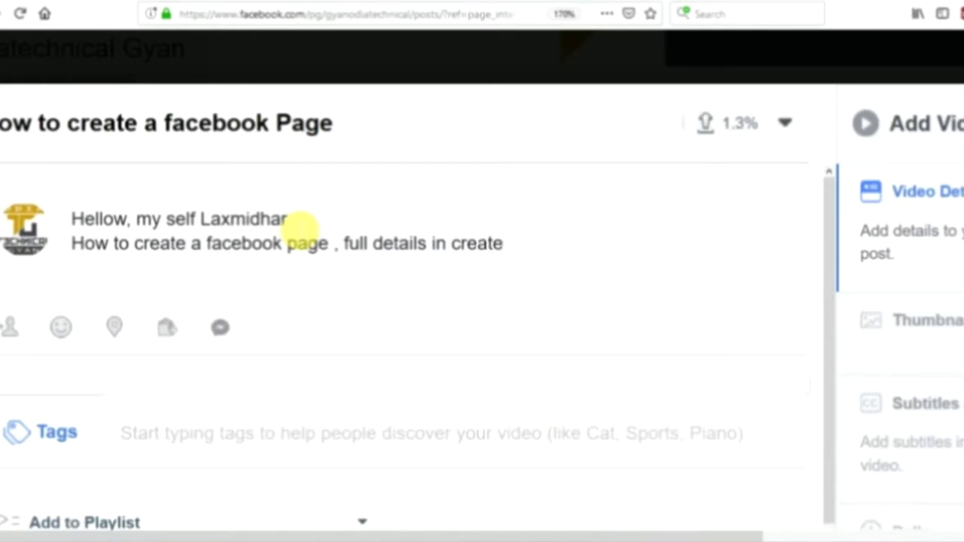
text( facebook page in odia)
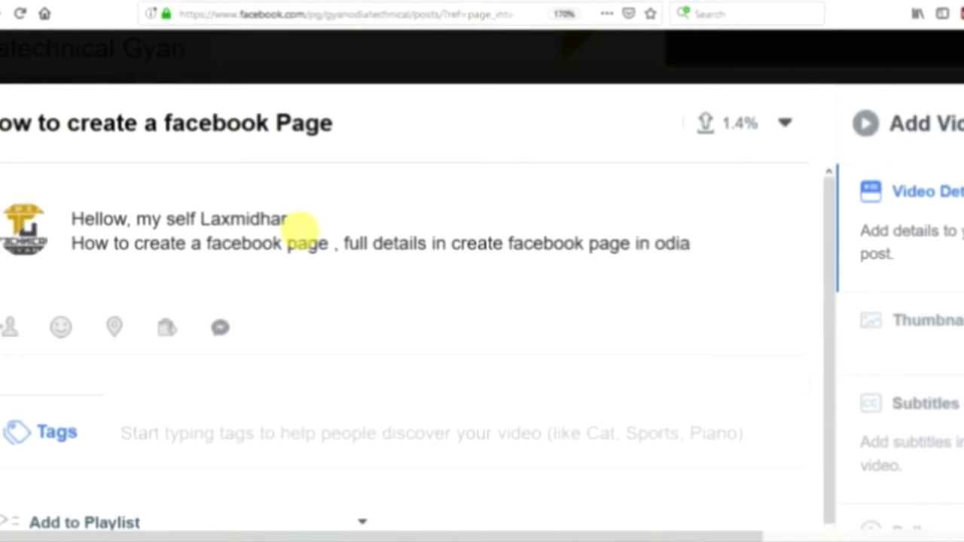
Add the new tag "Odiatechnical Gyan" to the video.
scroll(319, 223, down, 3)
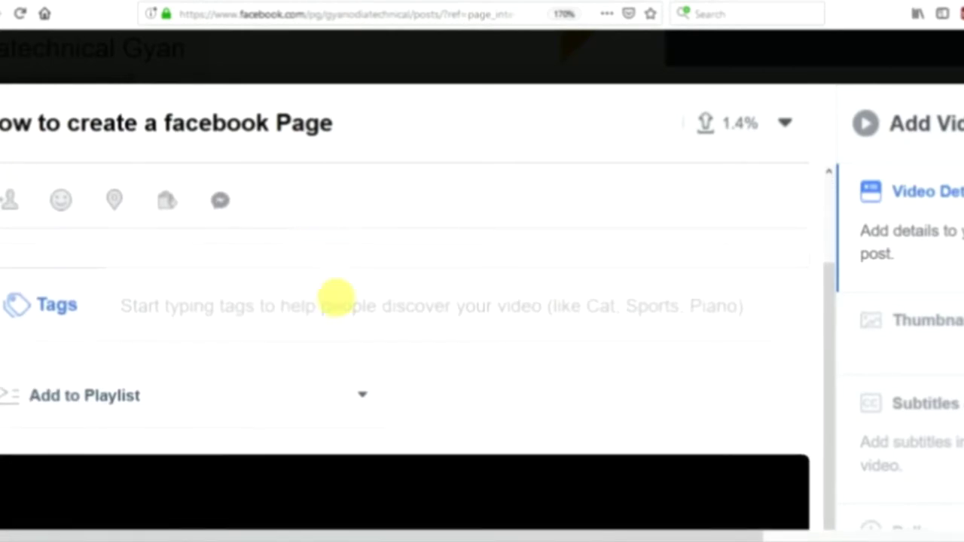
click(169, 324)
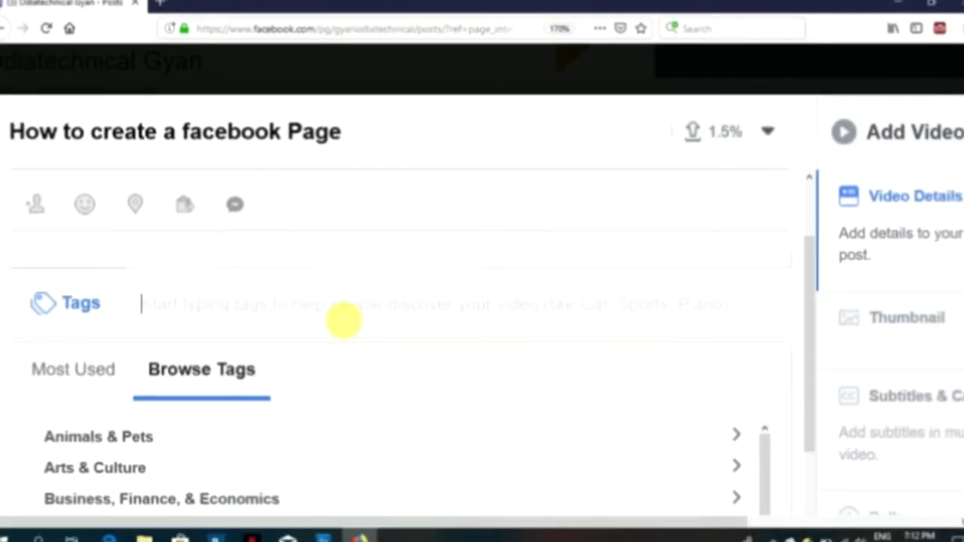
text(Odia)
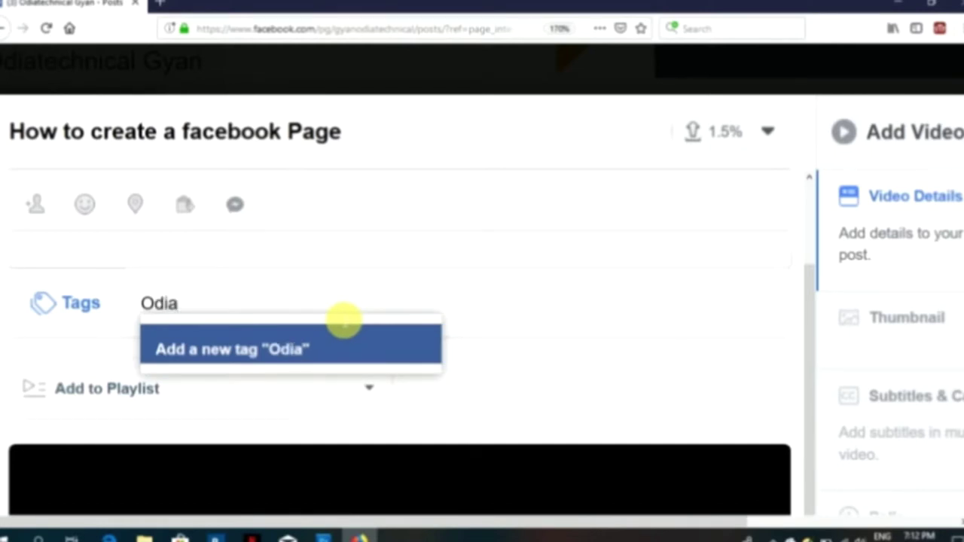
text(tech)
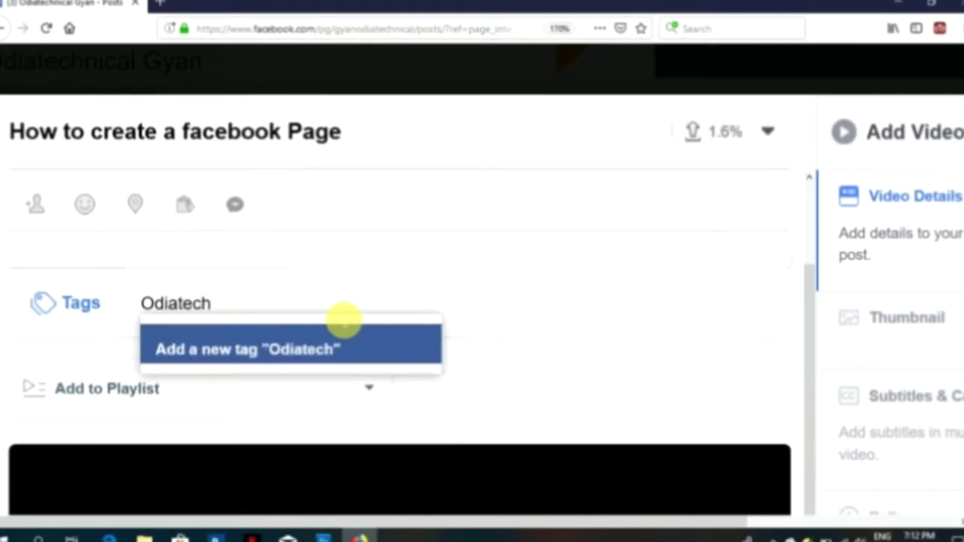
text(nicl)
key(BackSpace)
text(al )
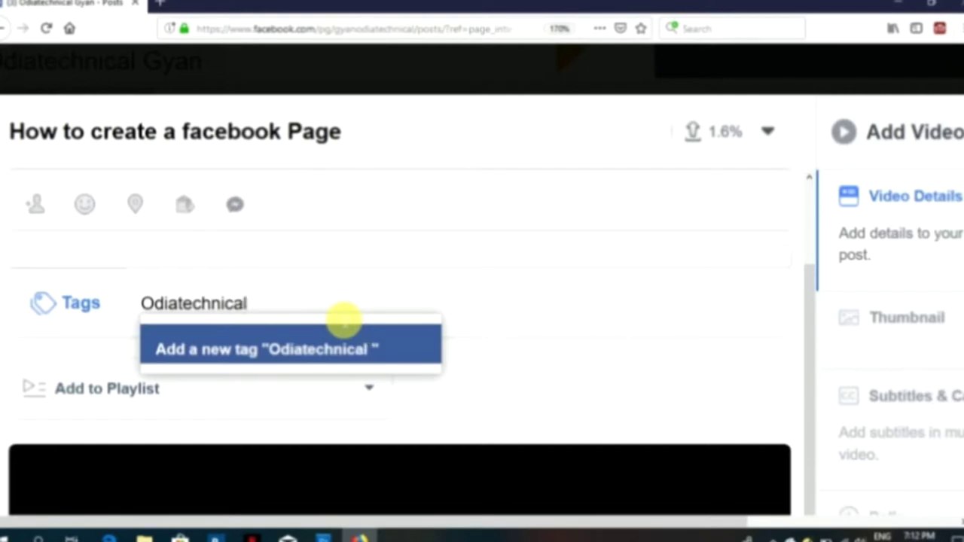
text(Ga)
key(BackSpace)
text(yan)
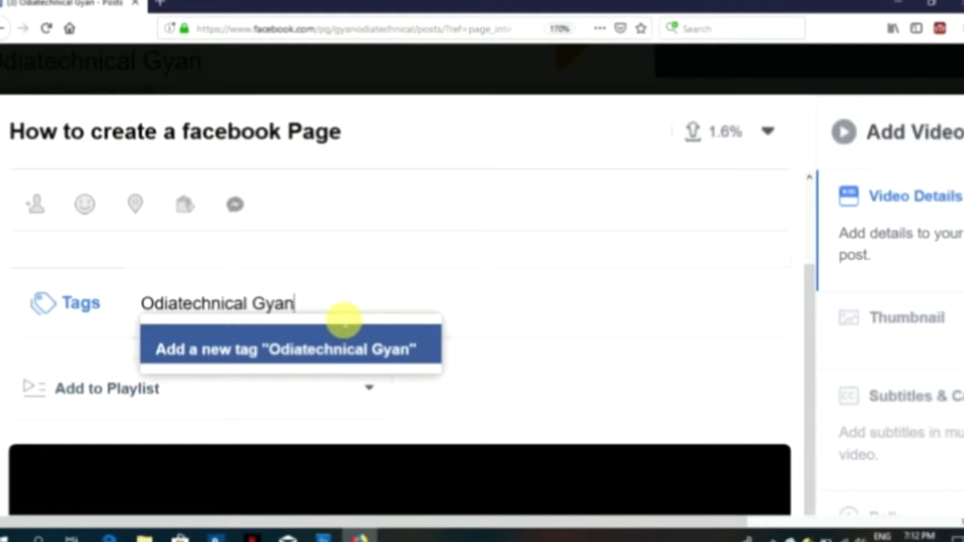
click(344, 323)
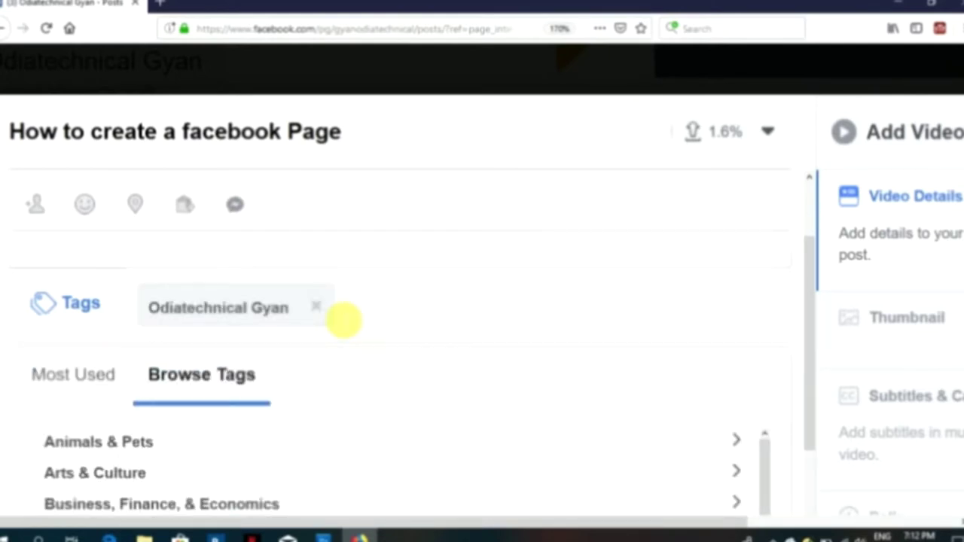
Add "facebook page" as another tag for the video.
text(fac)
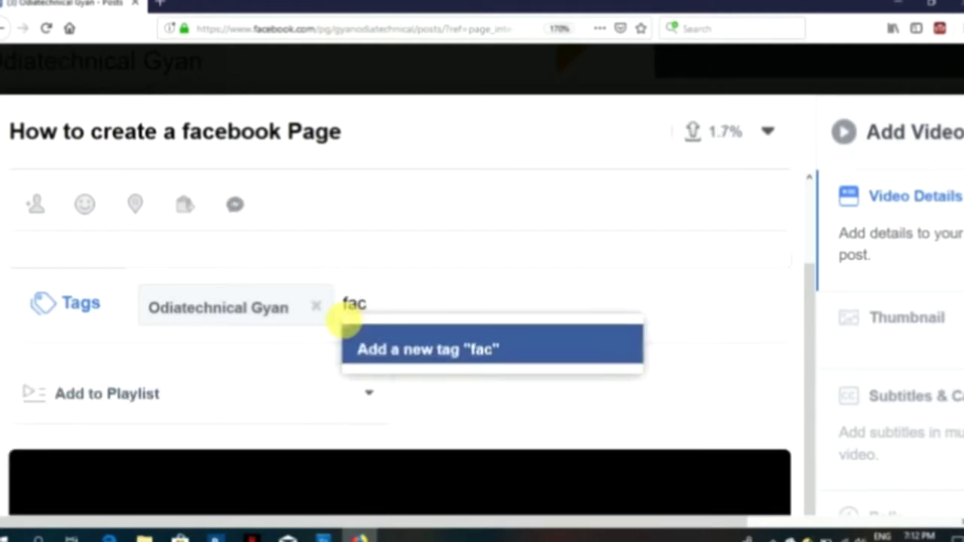
text(ebook )
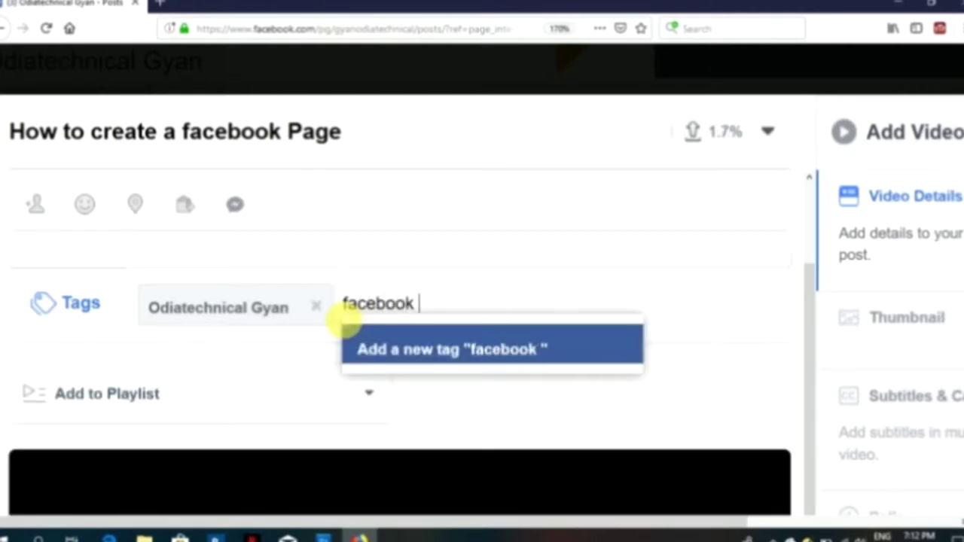
text(page)
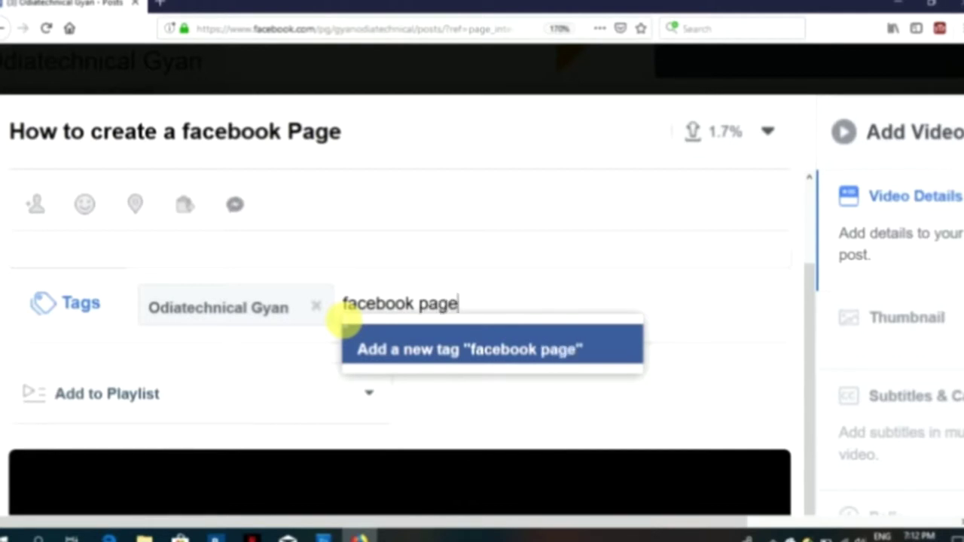
key(Return)
Add the longer tag "How to create a facebook page in odia" to the video.
text(How go)
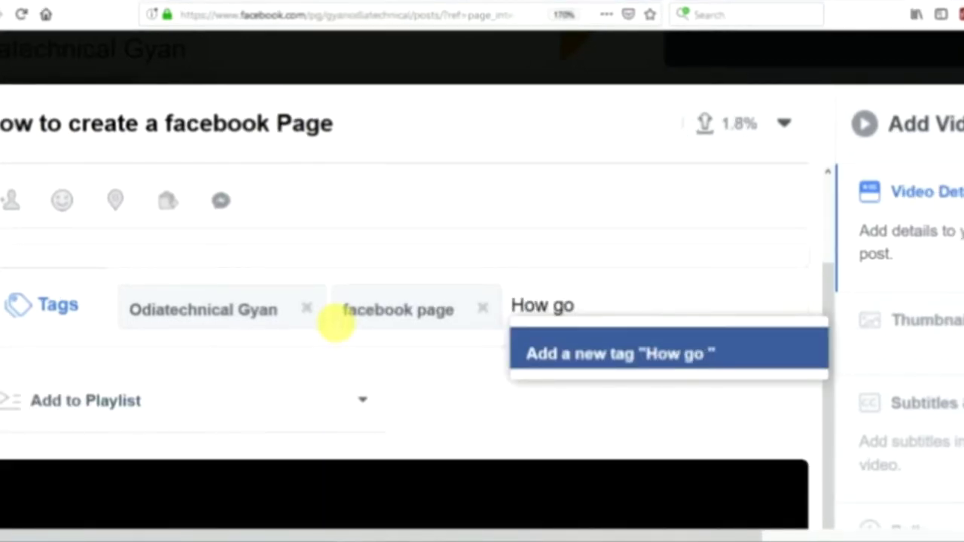
key(BackSpace)
key(BackSpace)
text(to c)
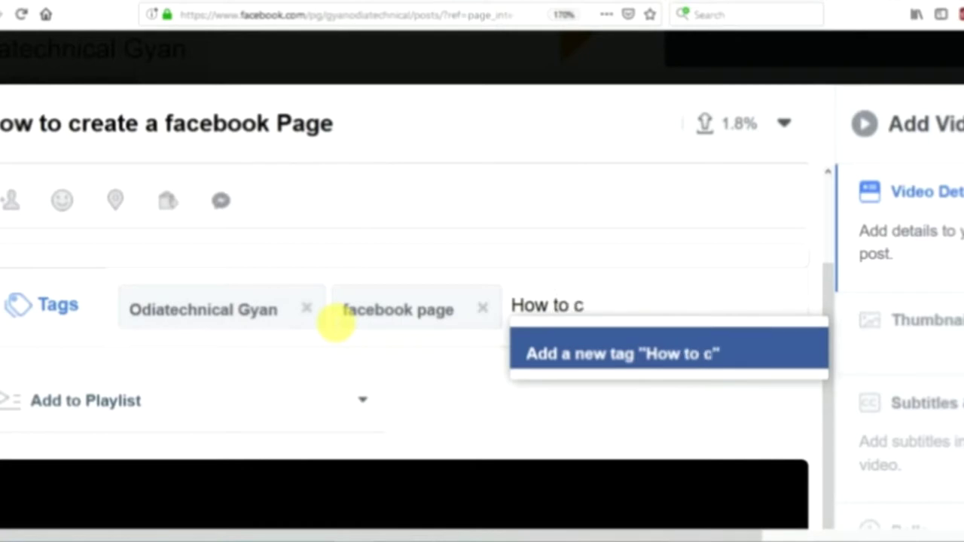
text(reate a )
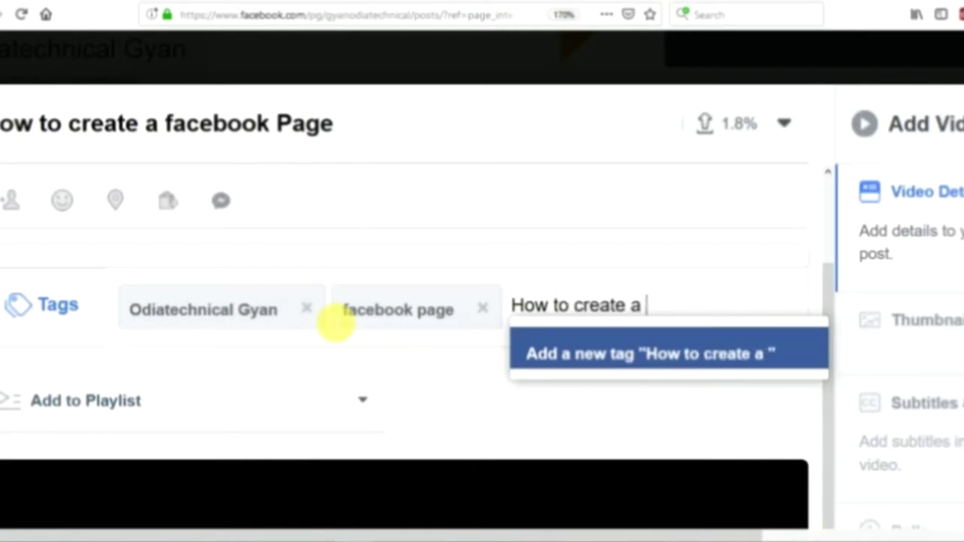
text(facebook)
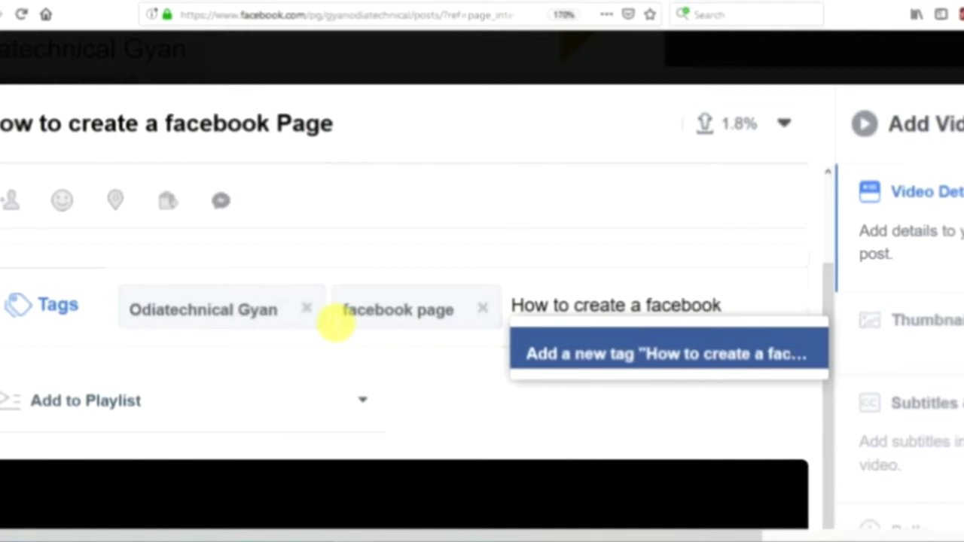
text( pag)
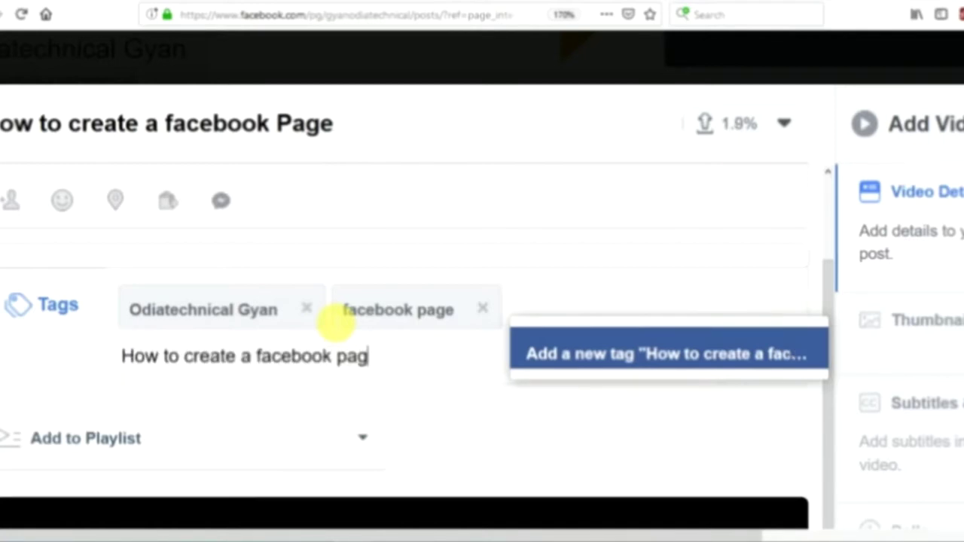
text(e in)
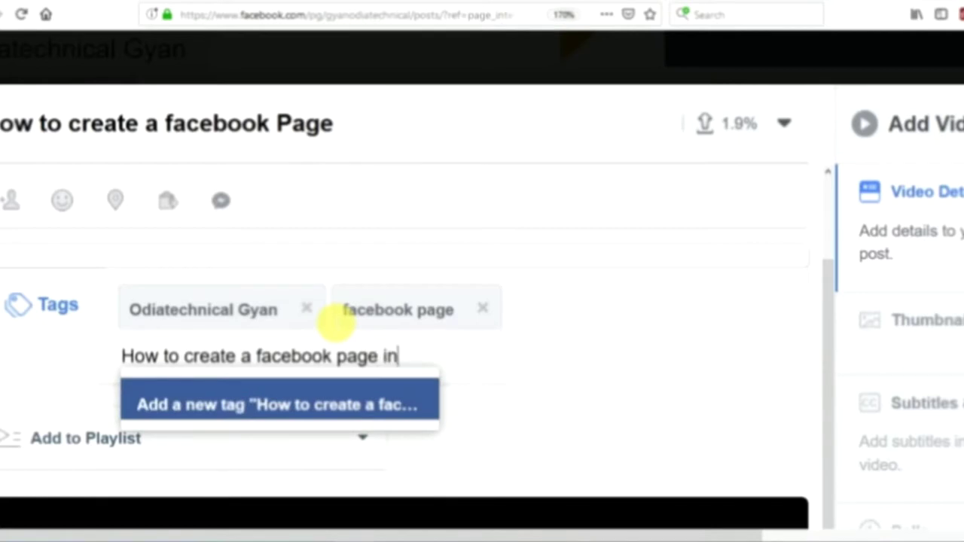
text(odi)
key(BackSpace)
key(BackSpace)
key(BackSpace)
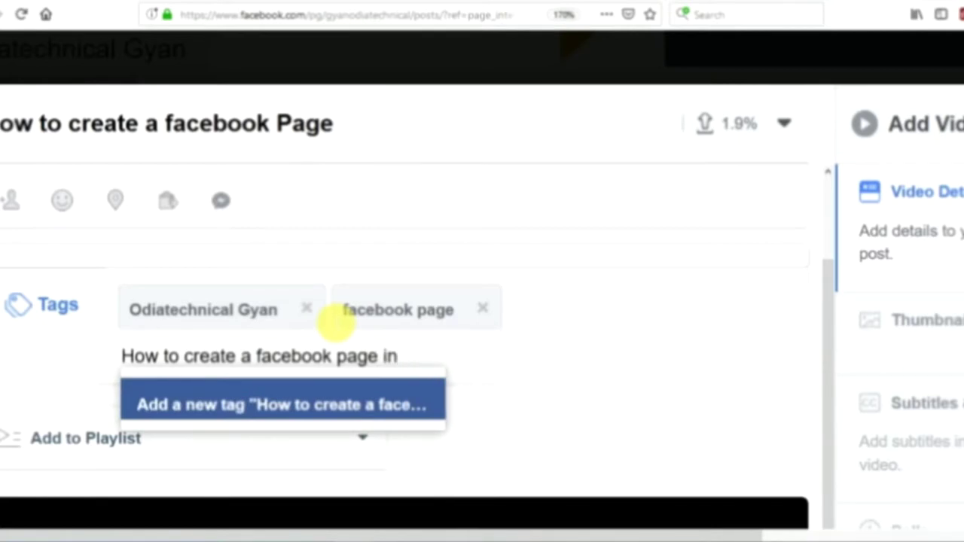
text(odia)
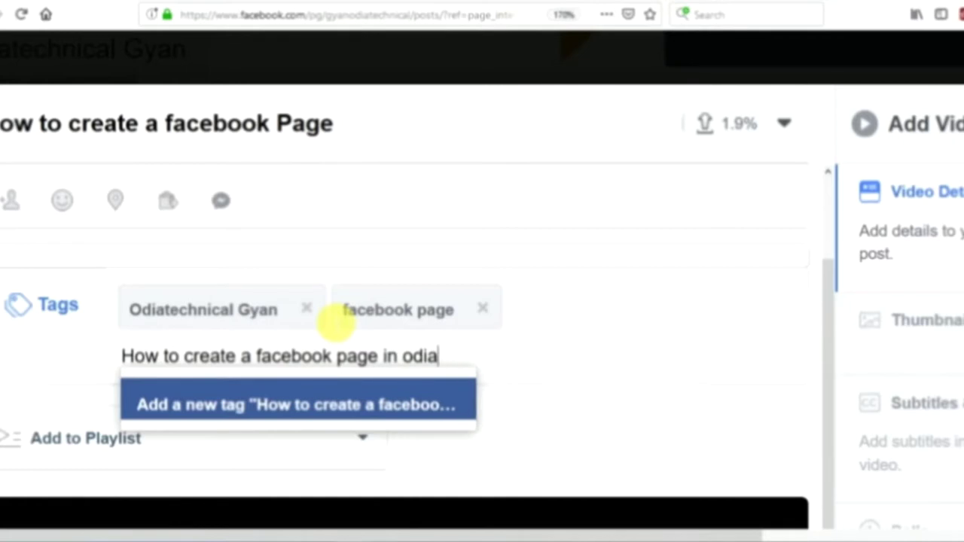
key(Return)
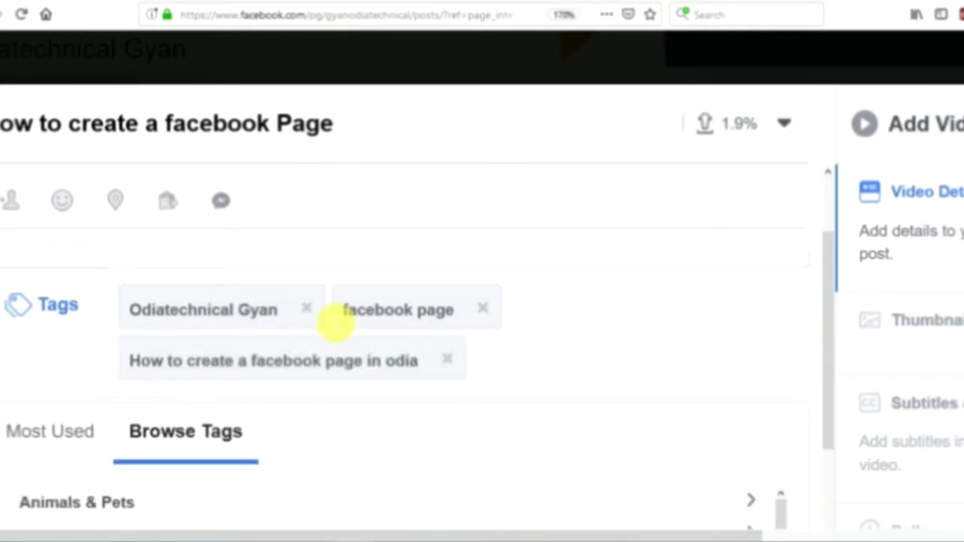
Add "Facebook page in odia" as a further video tag.
text(Fac)
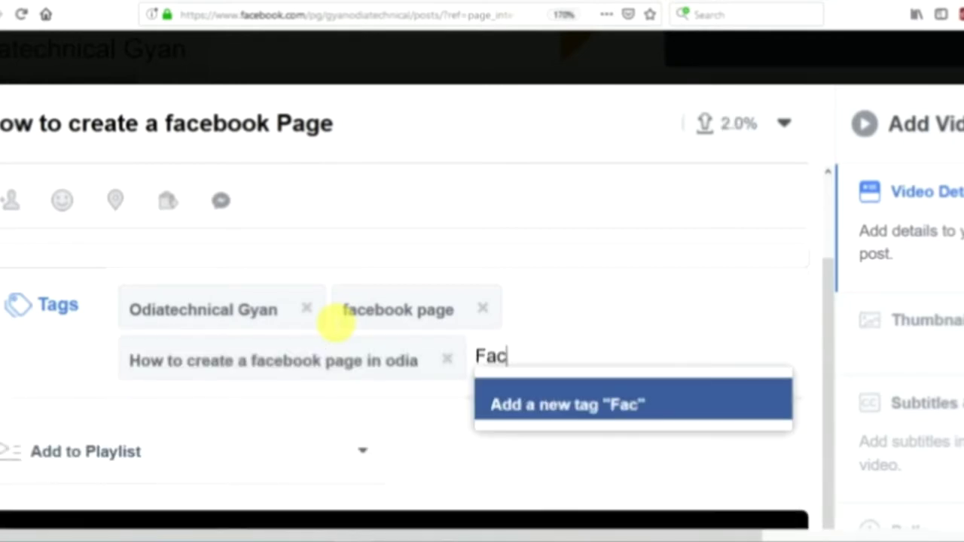
text(e boo)
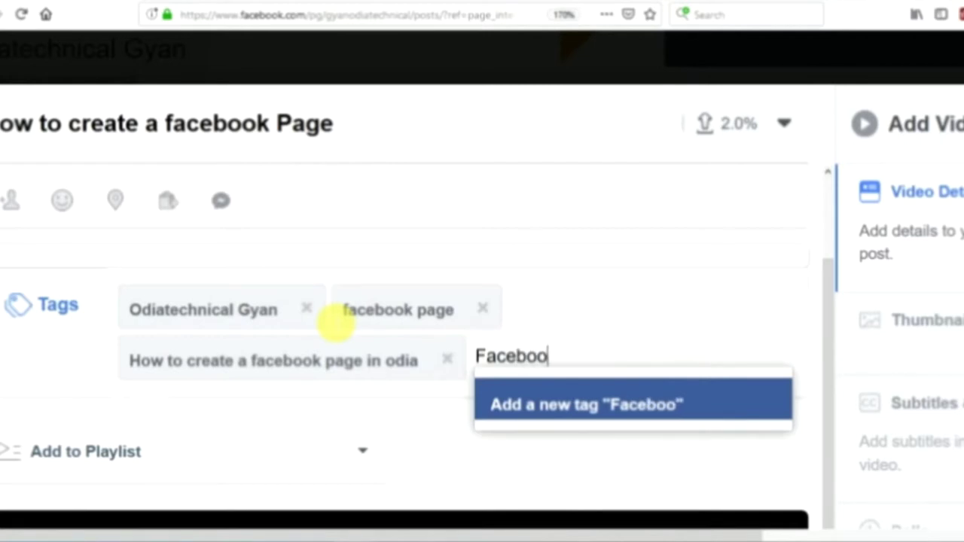
text(k page in)
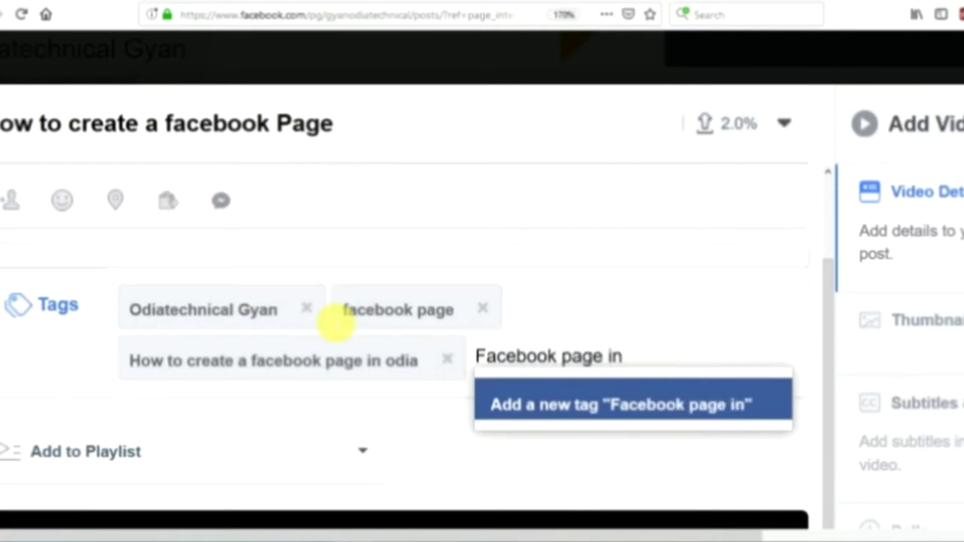
text( odia)
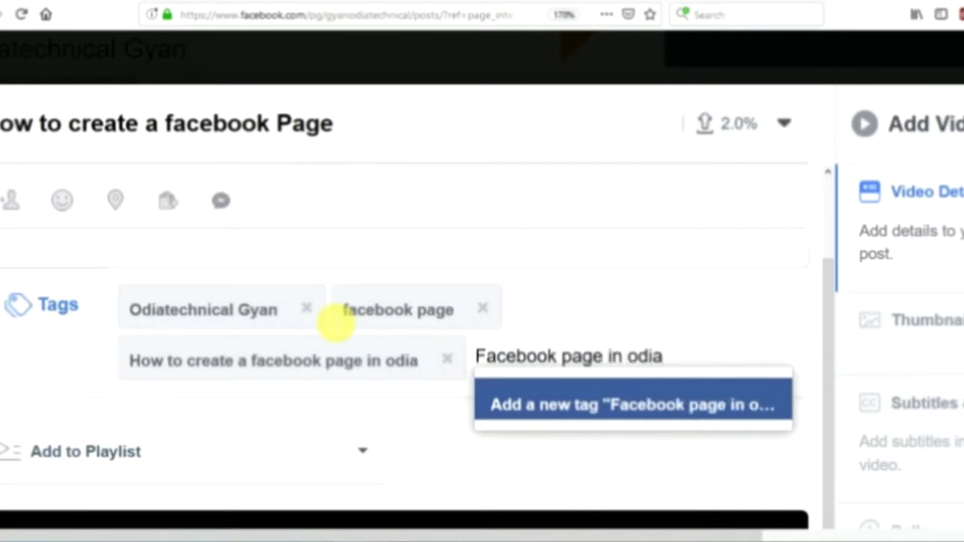
key(Return)
Add the tag "create a facebook page" to the video's tag list.
text(creat)
text(e a )
text(b)
key(BackSpace)
text(fac)
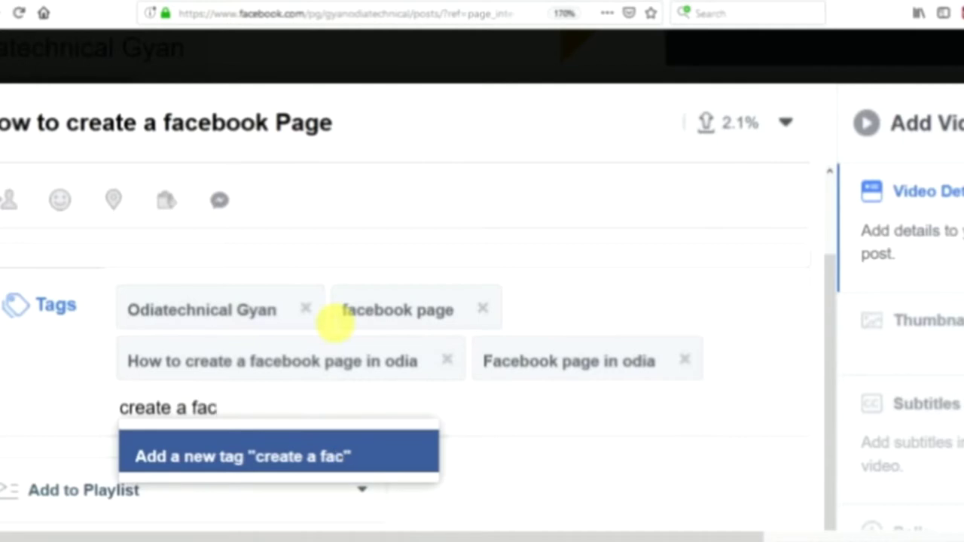
text(ebook ga)
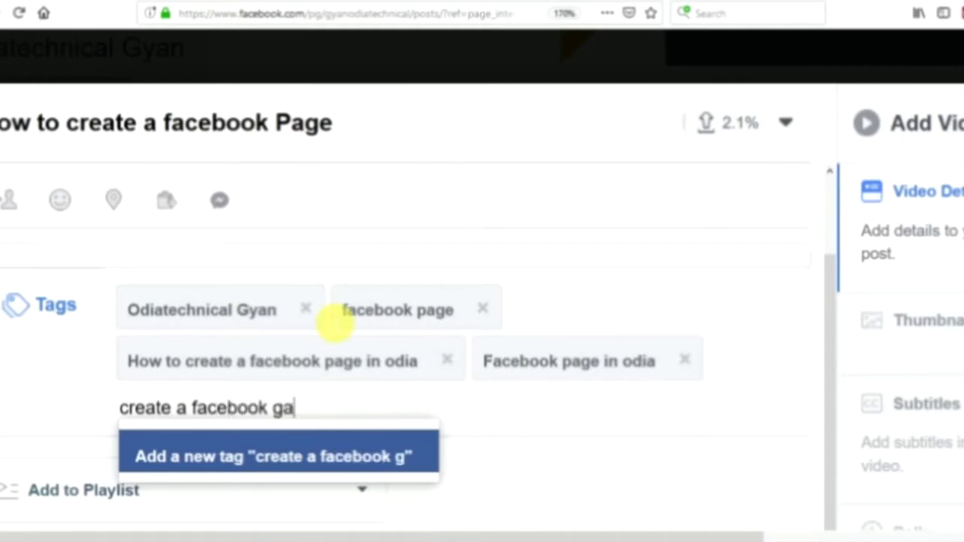
key(BackSpace)
key(BackSpace)
key(BackSpace)
text(page)
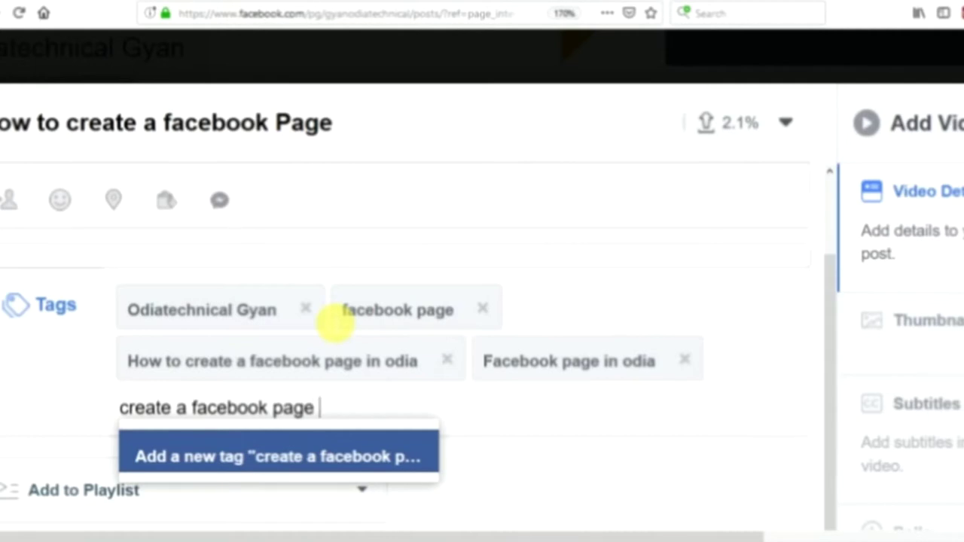
key(Return)
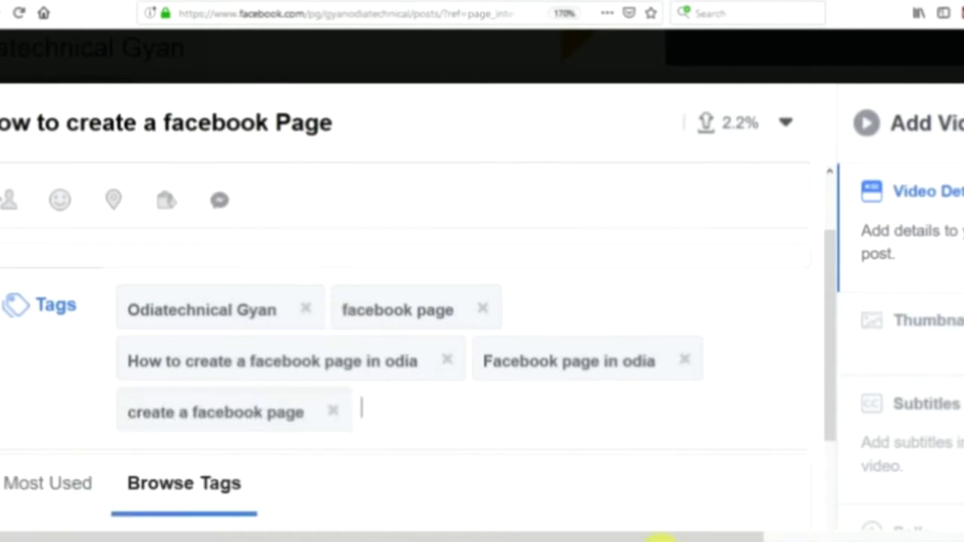
scroll(493, 433, down, 2)
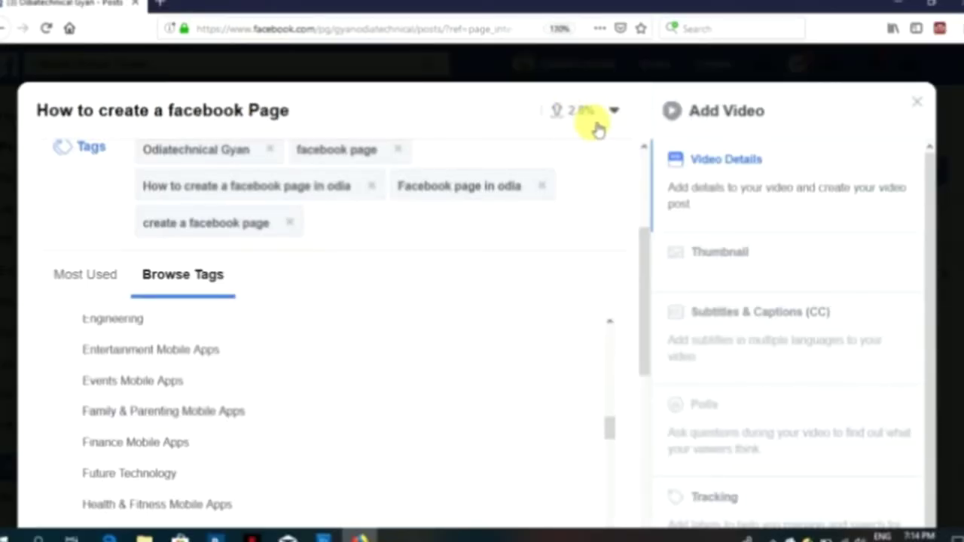
Open the thumbnail settings for the video.
scroll(600, 157, down, 4)
scroll(599, 159, down, 2)
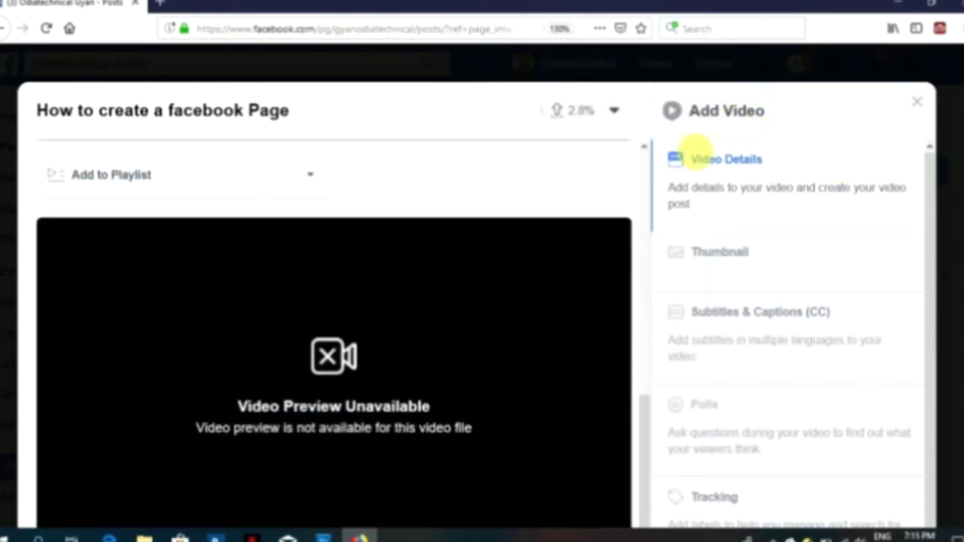
scroll(740, 211, down, 1)
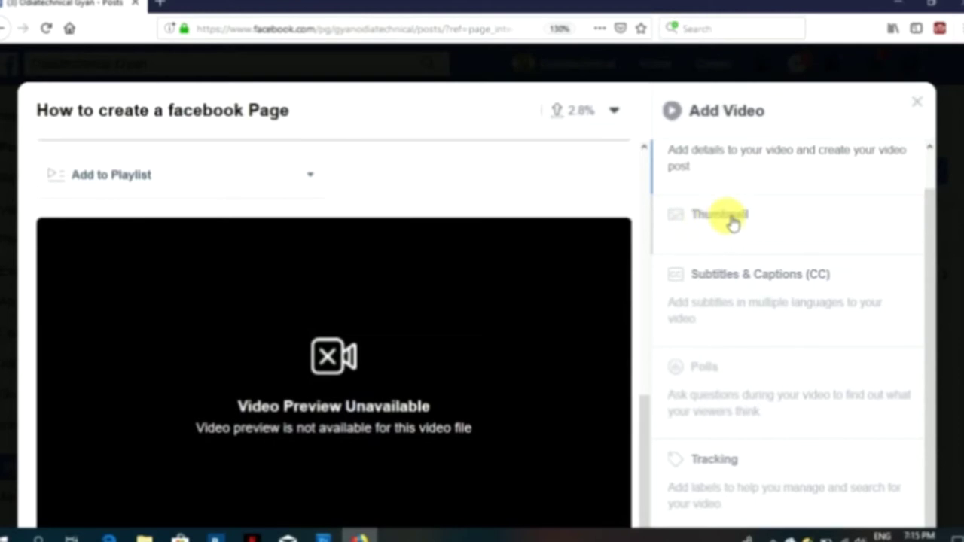
click(733, 224)
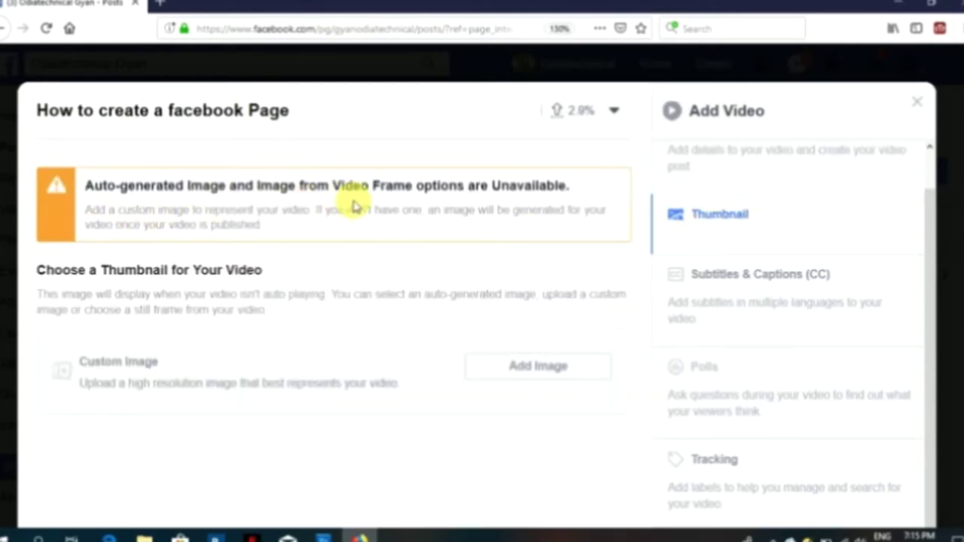
scroll(523, 228, down, 2)
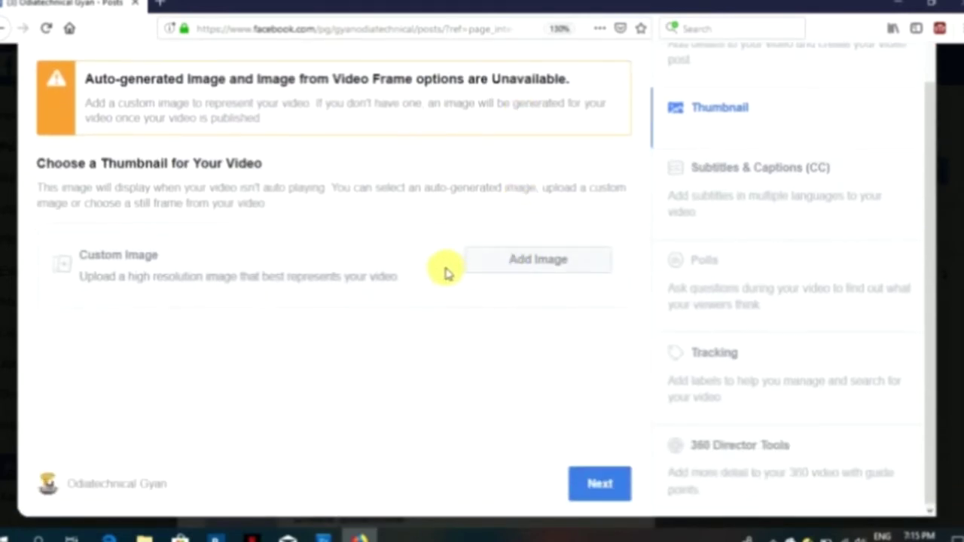
Add the Facebook image from the Thumbanails folder on New Volume (D:) as the video's custom thumbnail.
click(515, 260)
drag(102, 218, 97, 245)
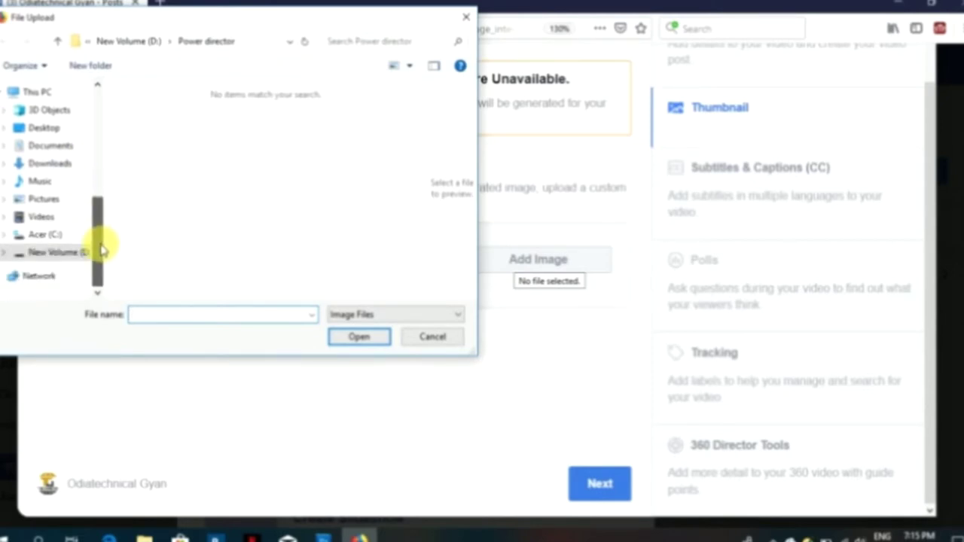
click(59, 253)
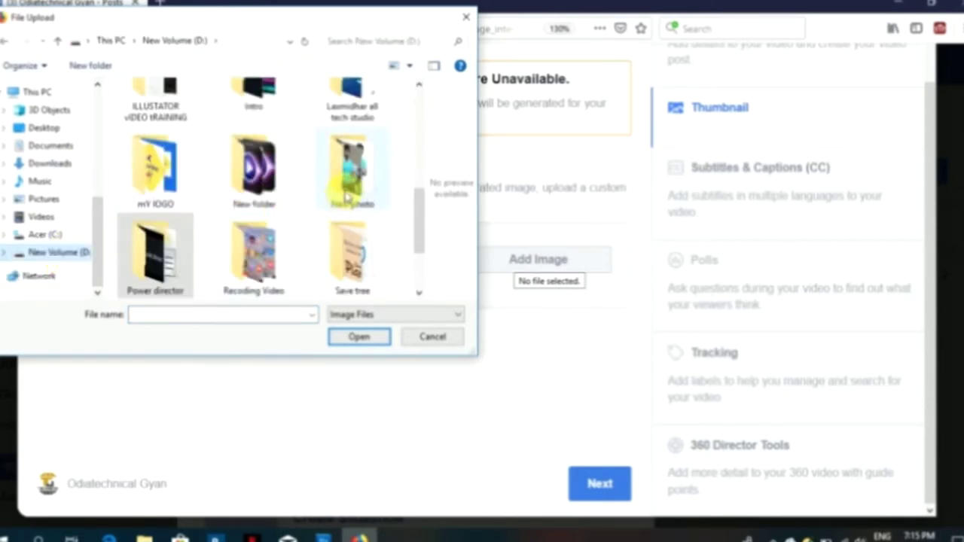
scroll(348, 198, down, 1)
double_click(258, 242)
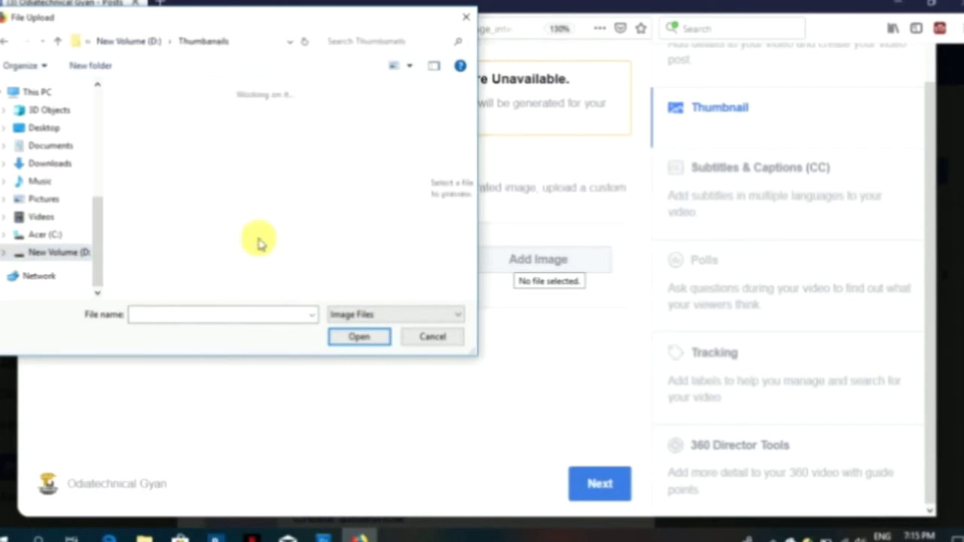
click(154, 105)
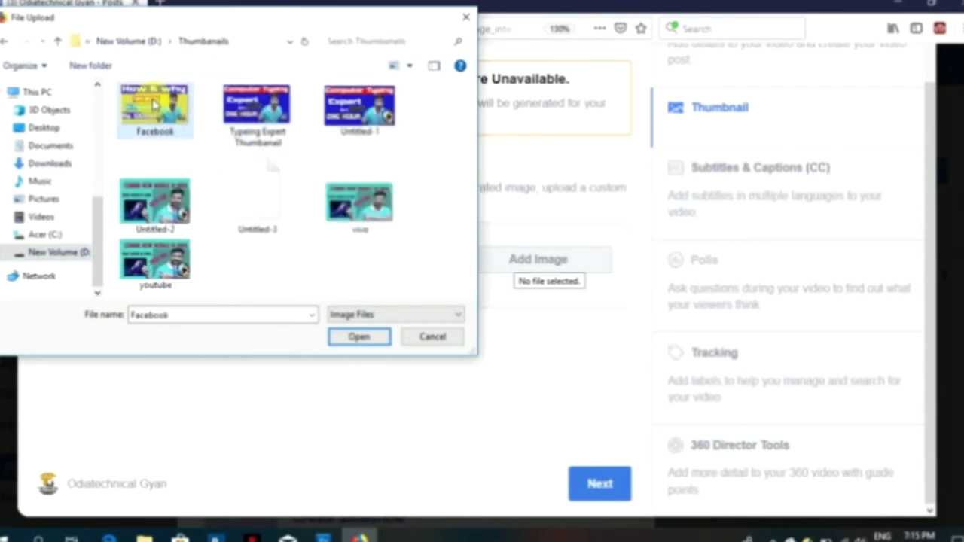
click(359, 339)
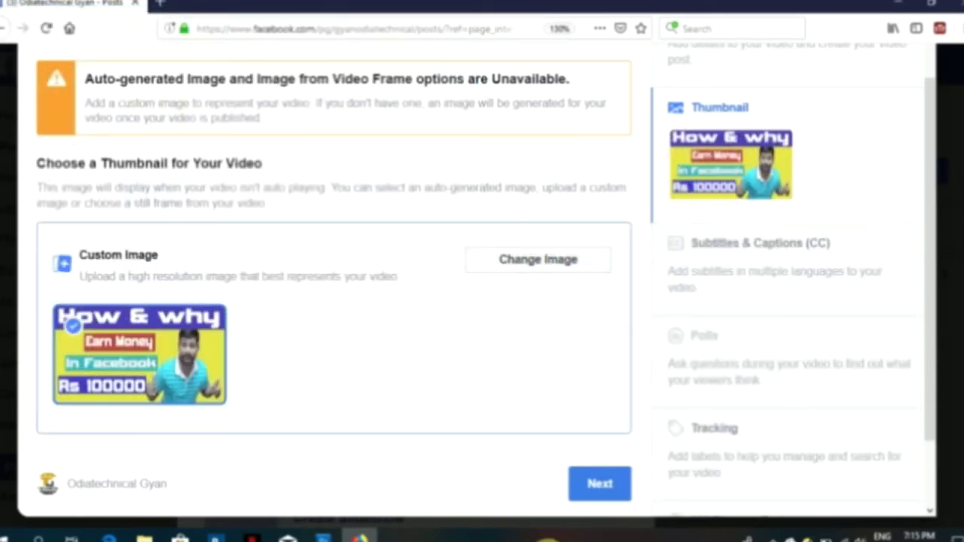
scroll(457, 402, down, 1)
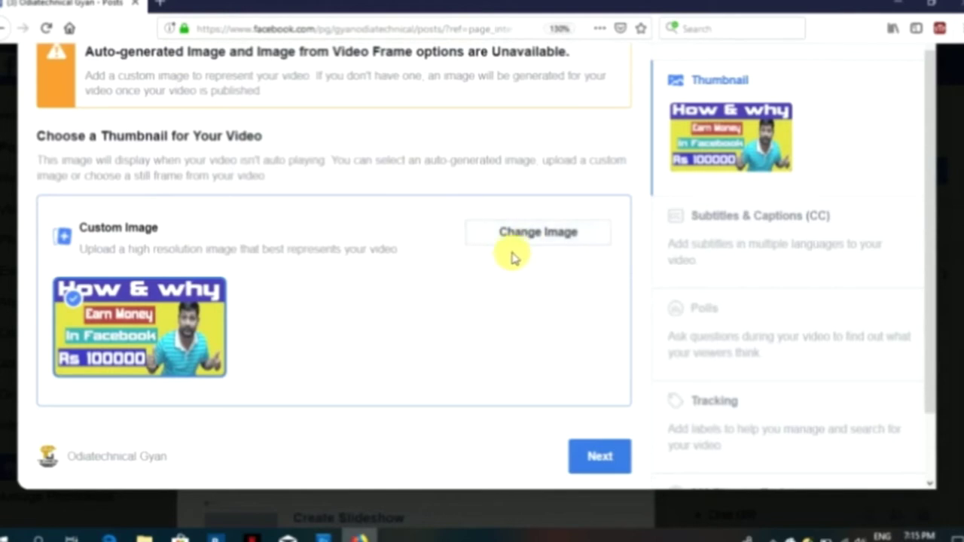
click(517, 241)
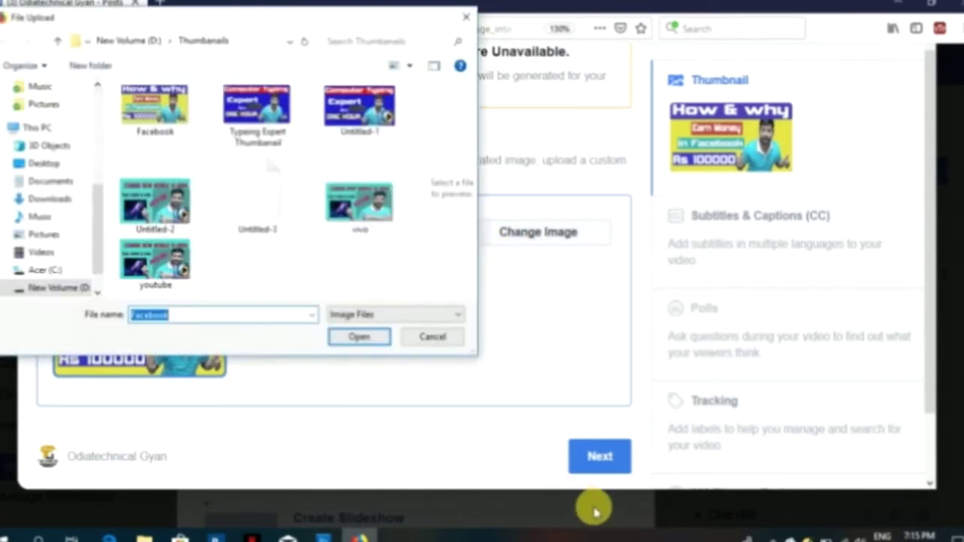
click(447, 343)
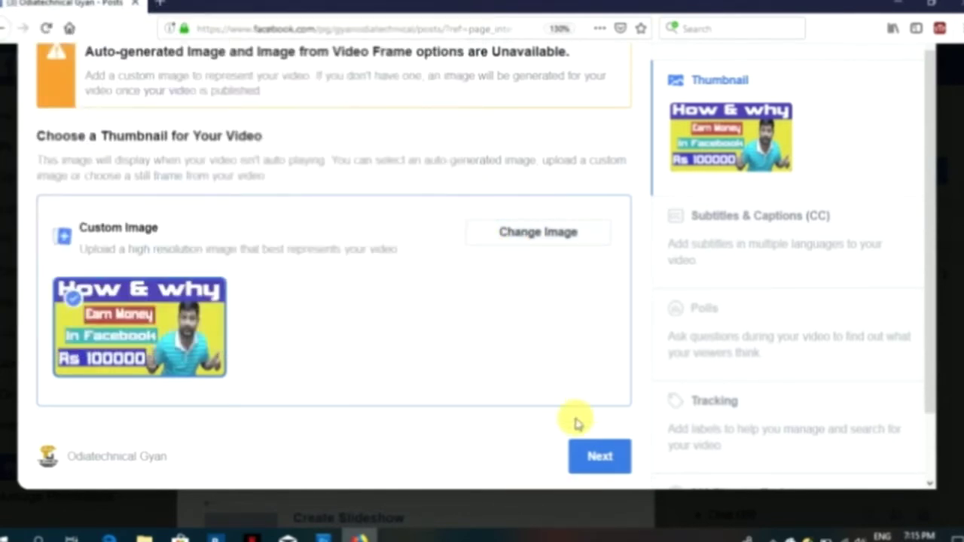
Open the tracking settings for the video.
mouse_move(791, 320)
scroll(791, 320, down, 1)
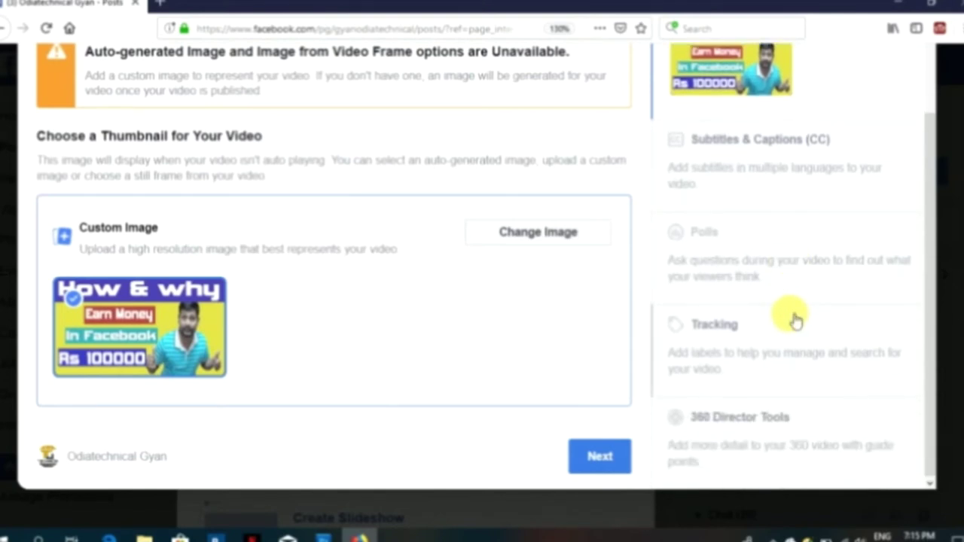
click(726, 339)
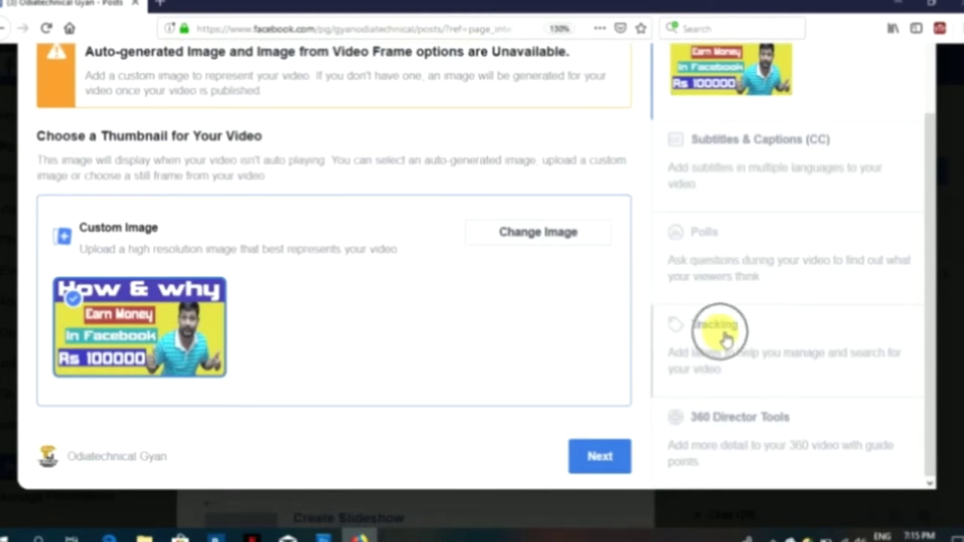
click(726, 339)
click(725, 339)
click(727, 339)
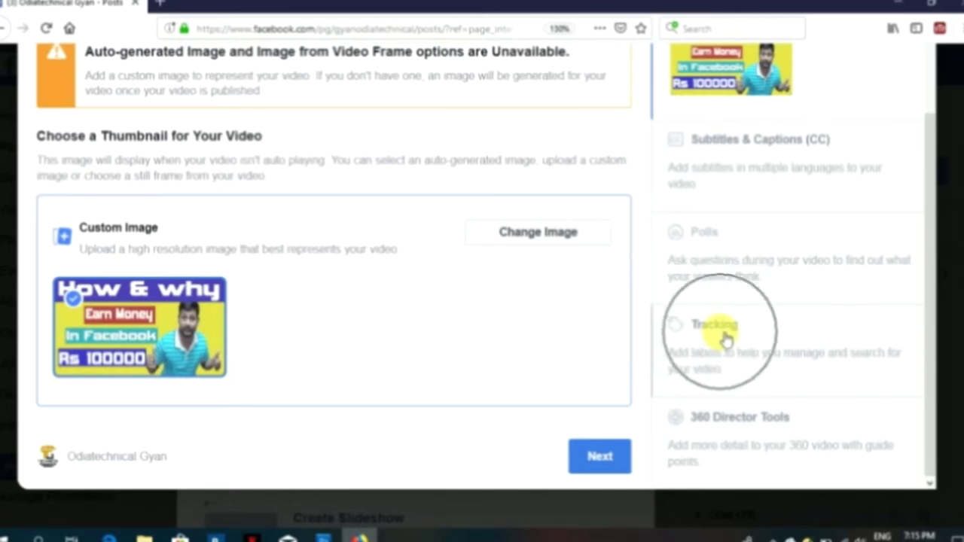
scroll(383, 210, up, 2)
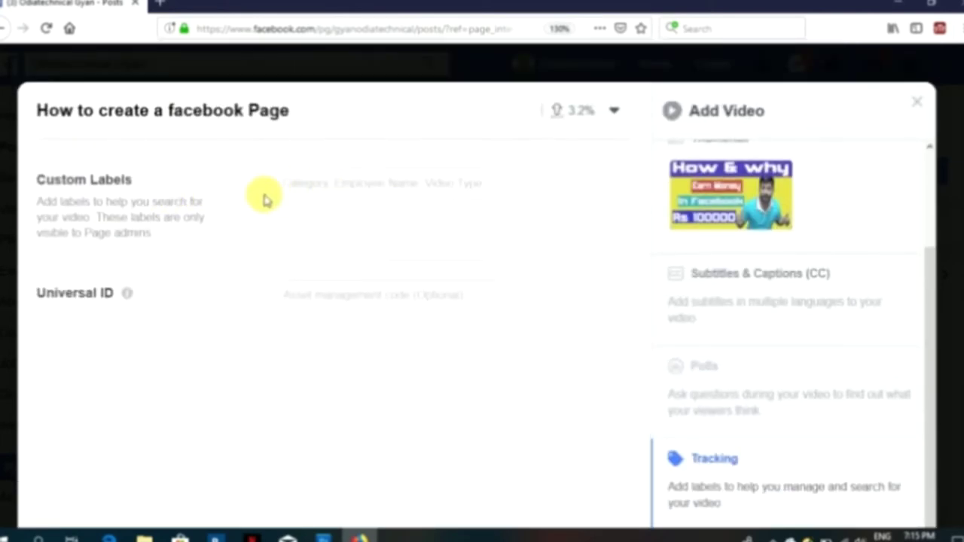
Add the suggested label "technology" and a new label "facebook page" as custom labels for the video.
click(312, 189)
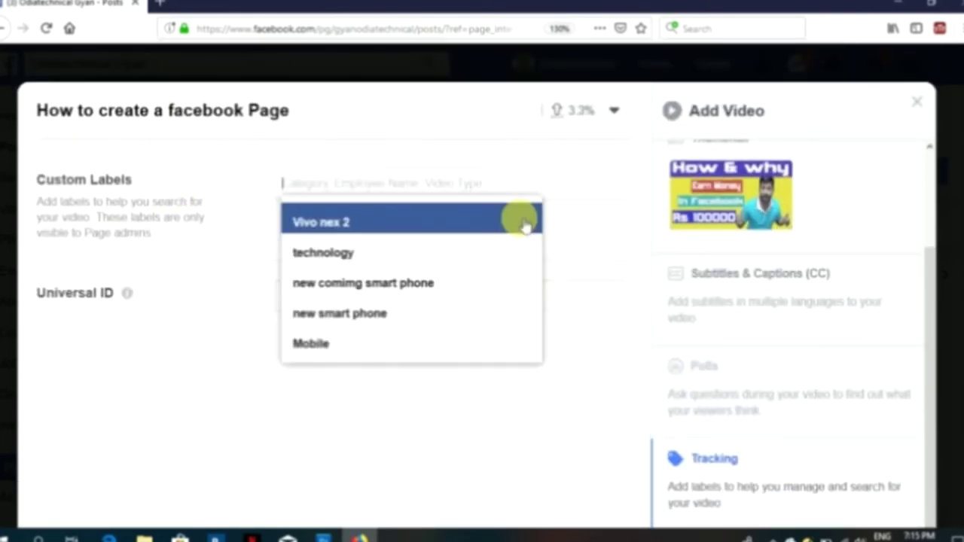
click(338, 256)
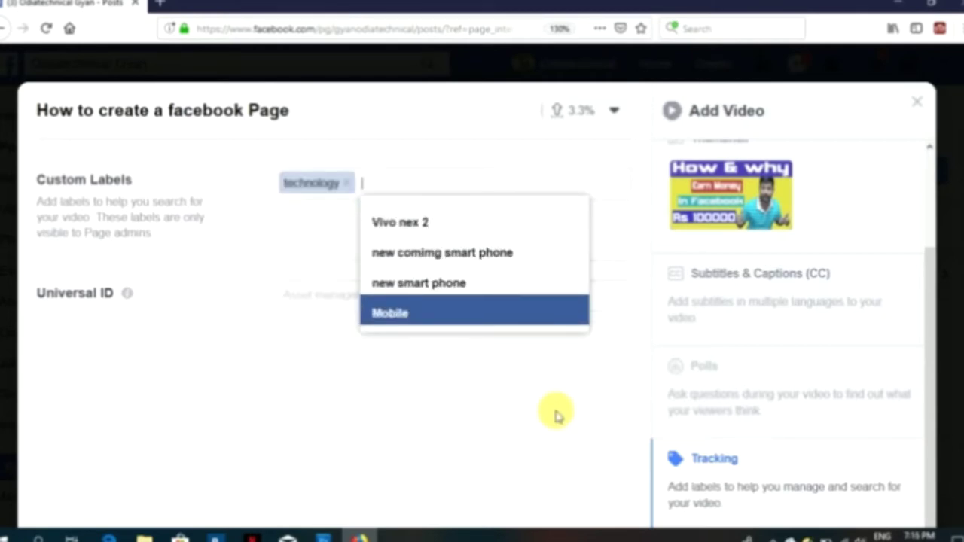
text(facebook)
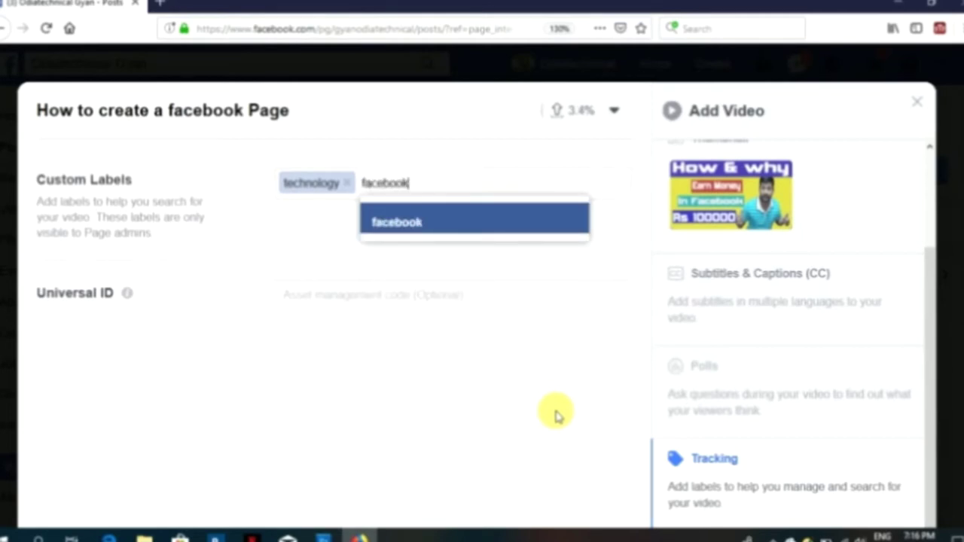
text( page)
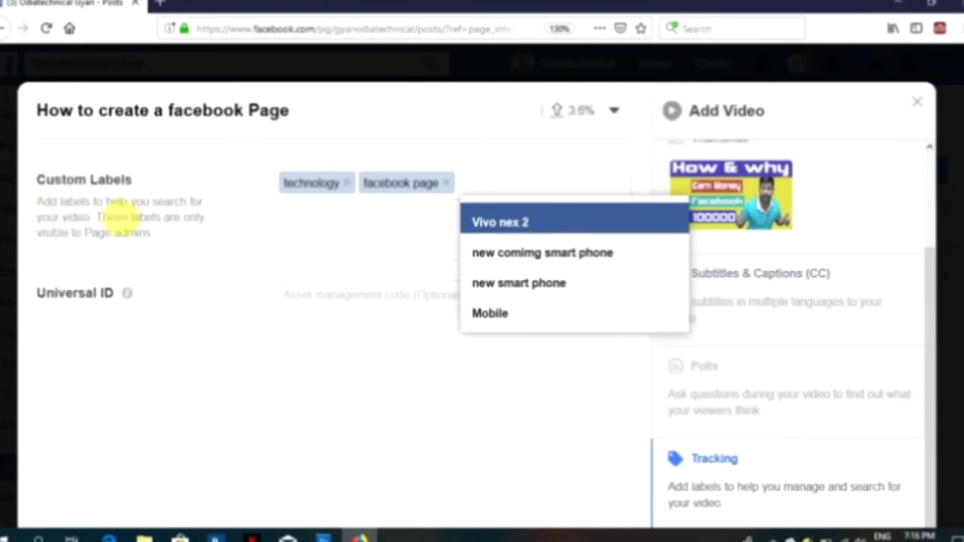
Proceed to the publishing options and review the posting, embedding, crossposting and moderation settings.
scroll(424, 339, down, 2)
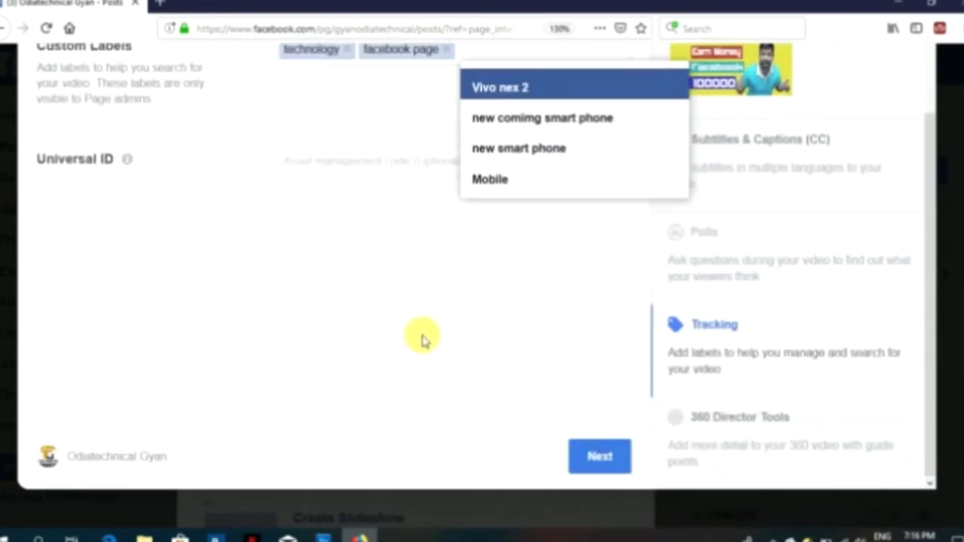
click(603, 454)
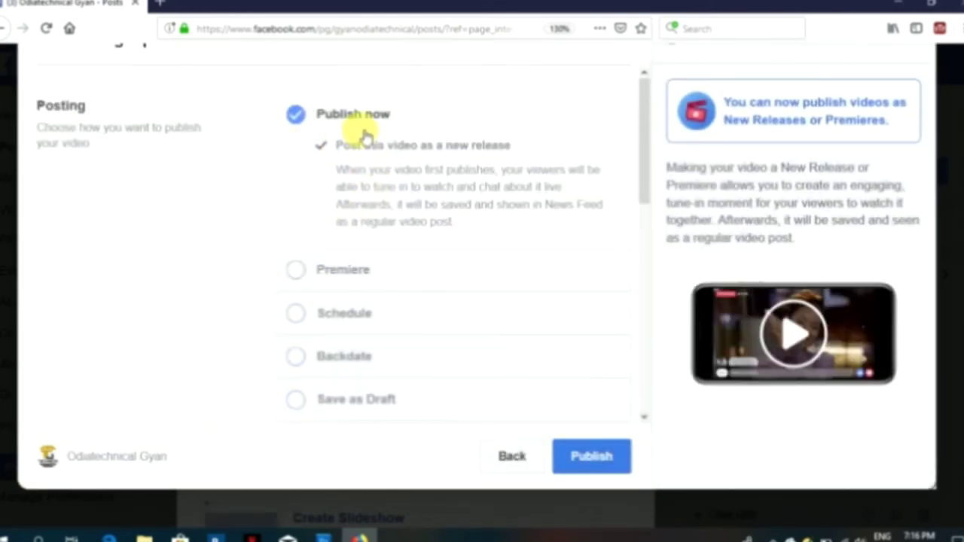
click(587, 456)
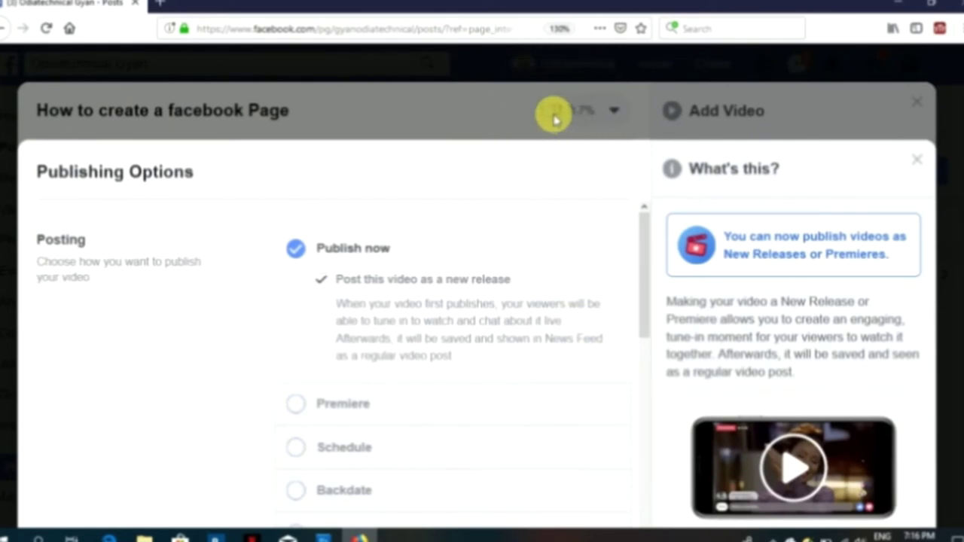
scroll(528, 241, down, 7)
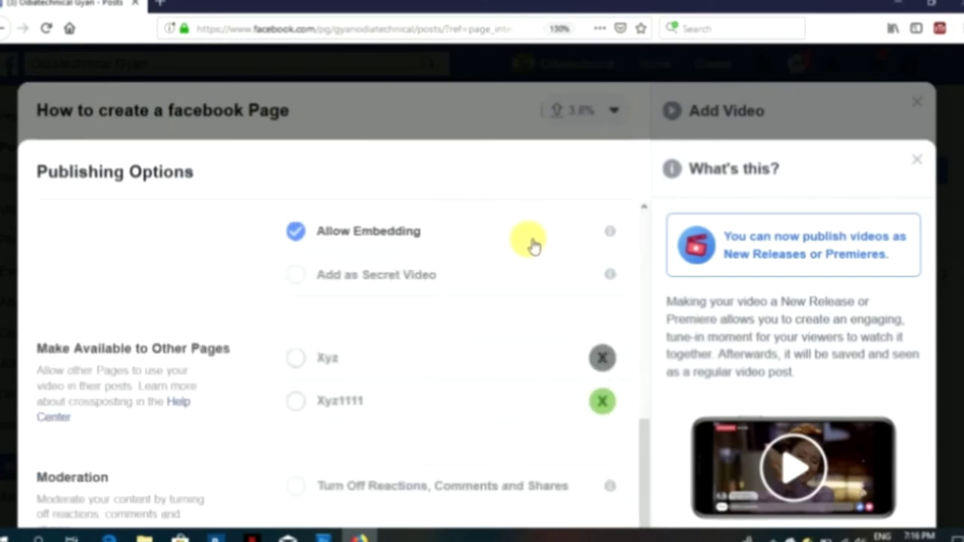
scroll(532, 245, down, 2)
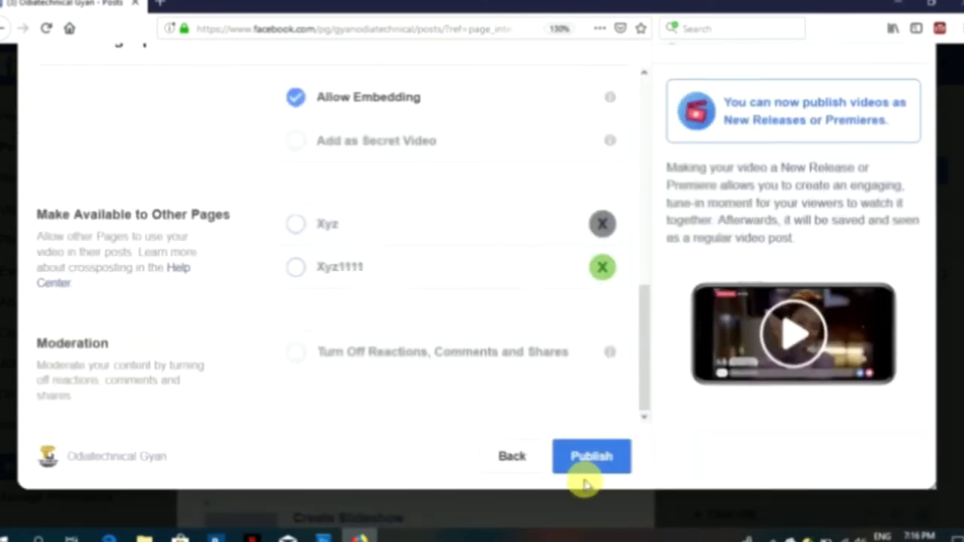